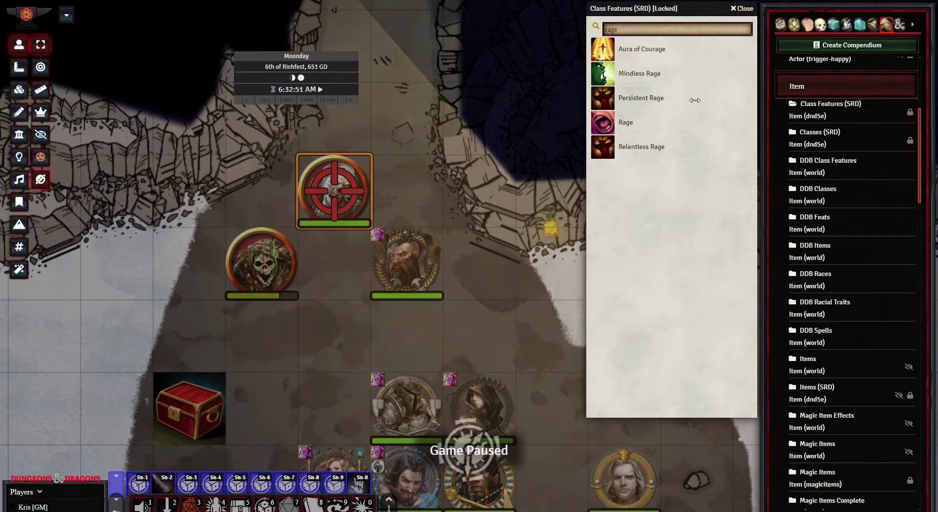
Import the Rage feature from the SRD class features compendium and open the imported item's active effect.
{"action": "left_click", "coordinate": [627, 121]}
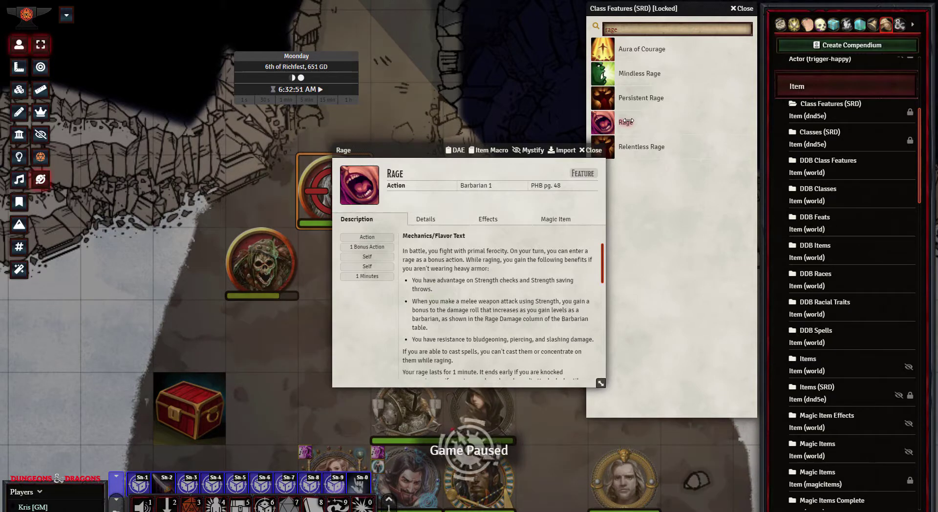
{"action": "left_click", "coordinate": [565, 151]}
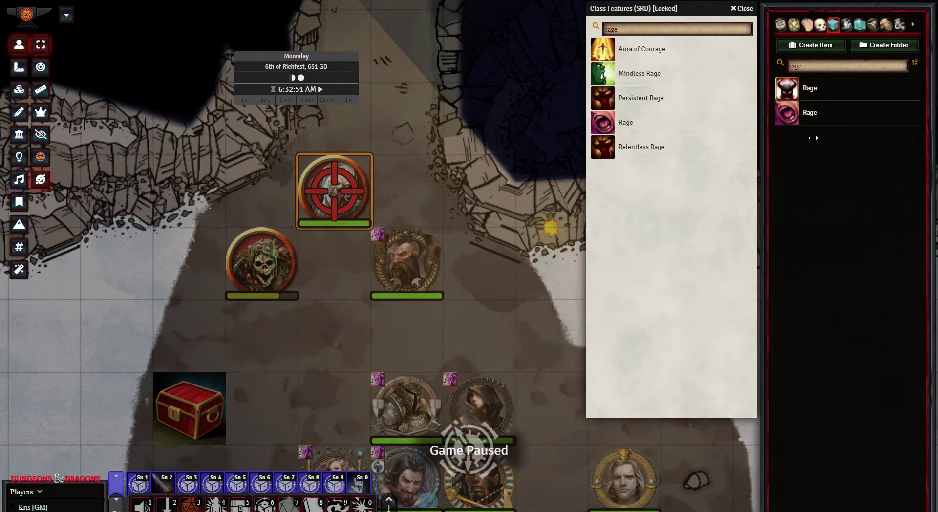
{"action": "left_click", "coordinate": [806, 113]}
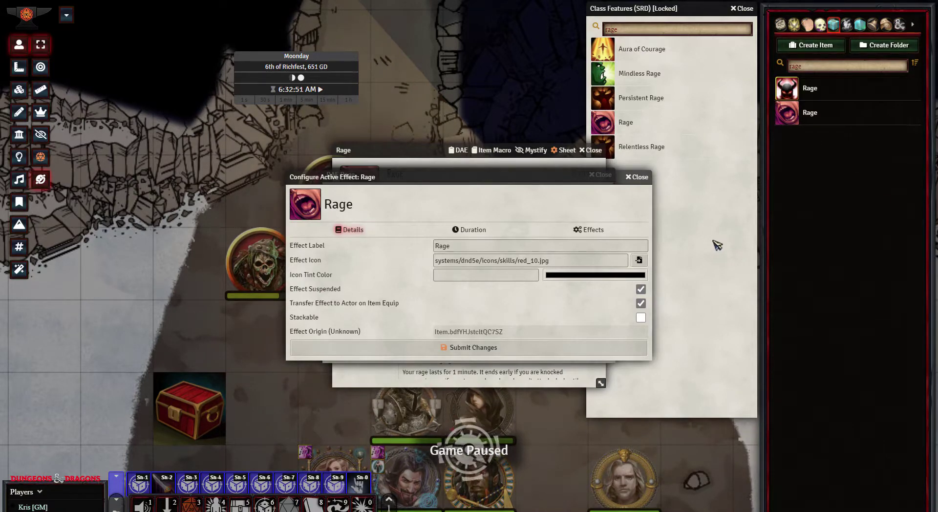
Try turning off Effect Suspended and Transfer Effect to Actor on Item Equip, and review the imported Rage effect's damage resistance options.
{"action": "left_click", "coordinate": [640, 289]}
{"action": "left_click", "coordinate": [641, 304]}
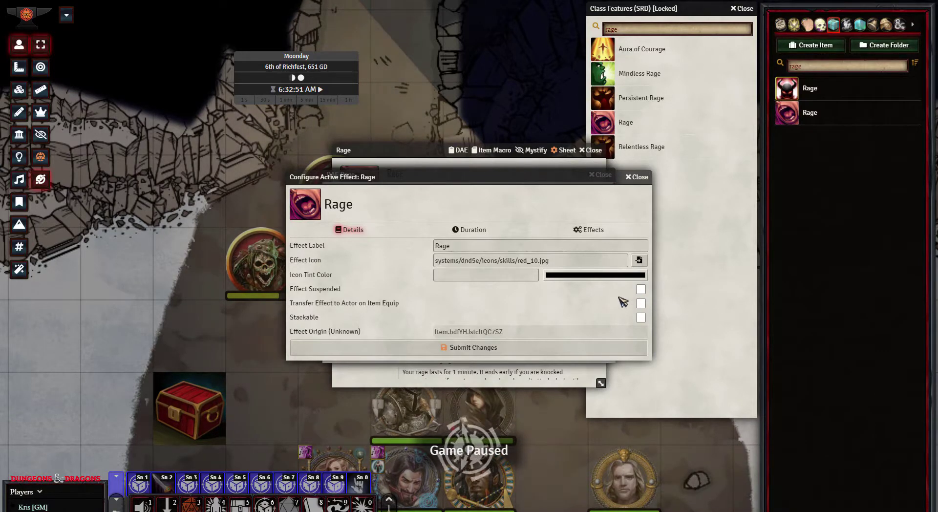
{"action": "left_click", "coordinate": [603, 229]}
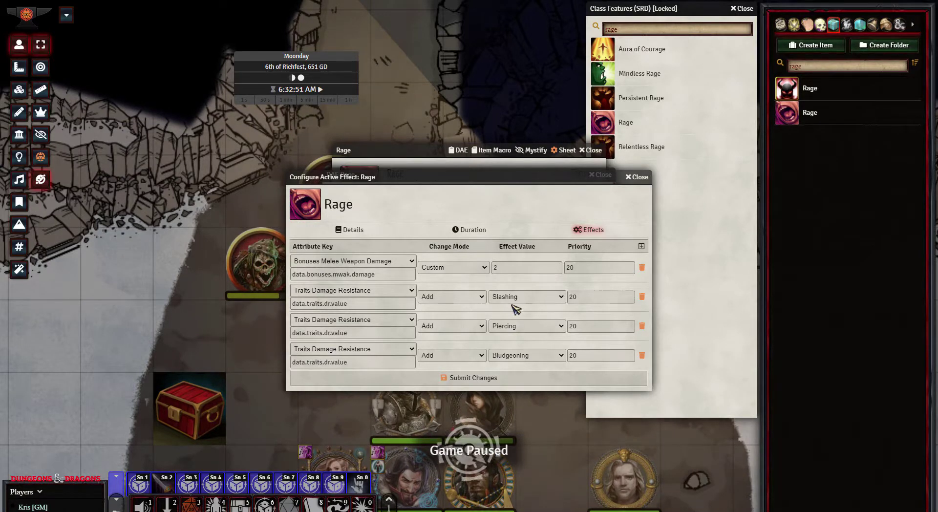
{"action": "left_click", "coordinate": [526, 299]}
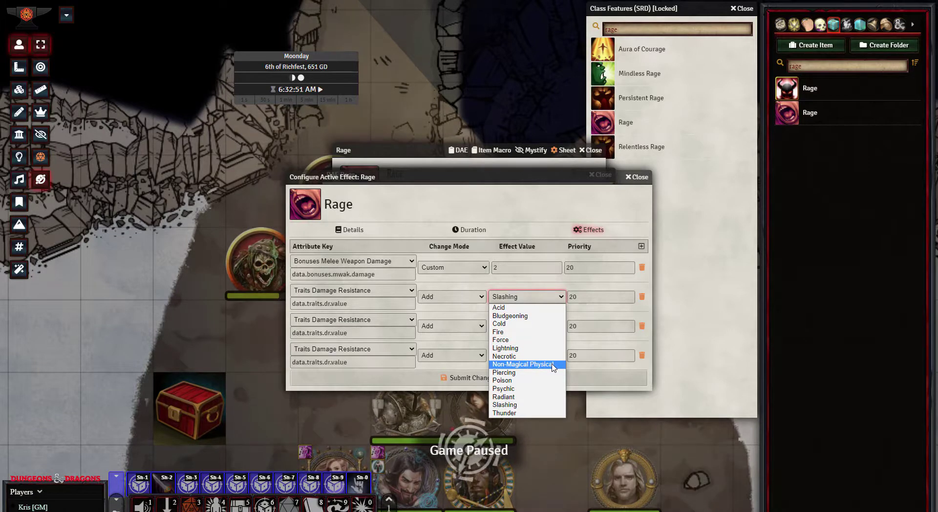
{"action": "left_click", "coordinate": [549, 293]}
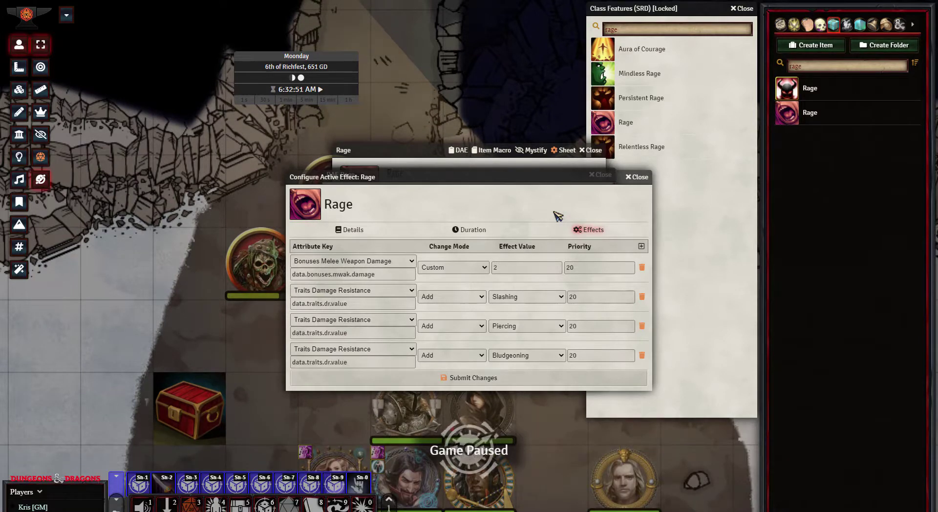
{"action": "left_click", "coordinate": [635, 177]}
{"action": "left_click", "coordinate": [601, 174]}
{"action": "left_click", "coordinate": [598, 152]}
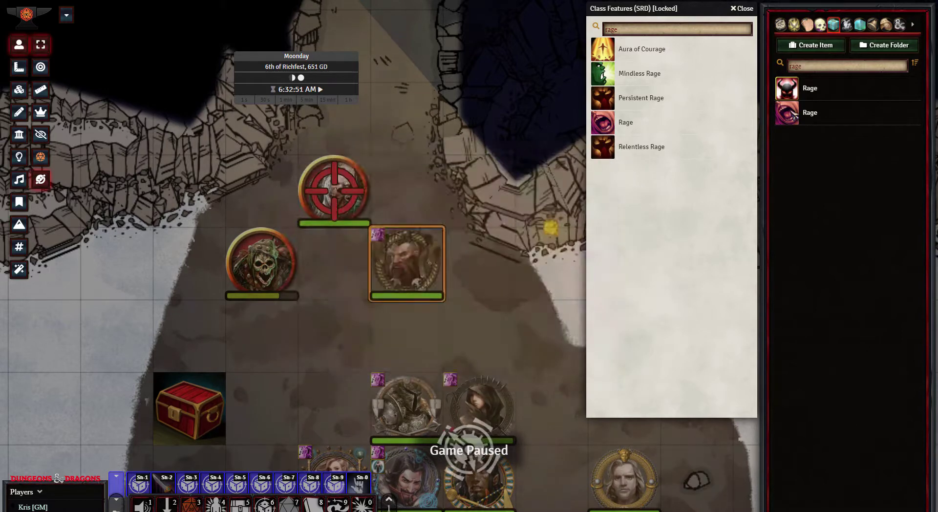
Examine the attribute changes in the active effect of the customised Rage item with the horned-helmet image.
{"action": "right_click", "coordinate": [813, 96]}
{"action": "left_click", "coordinate": [811, 92]}
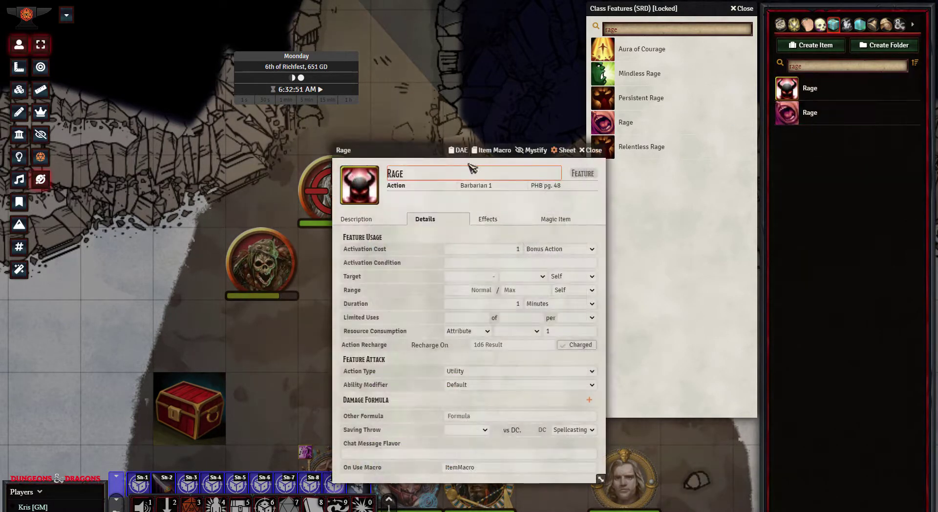
{"action": "left_click", "coordinate": [459, 150]}
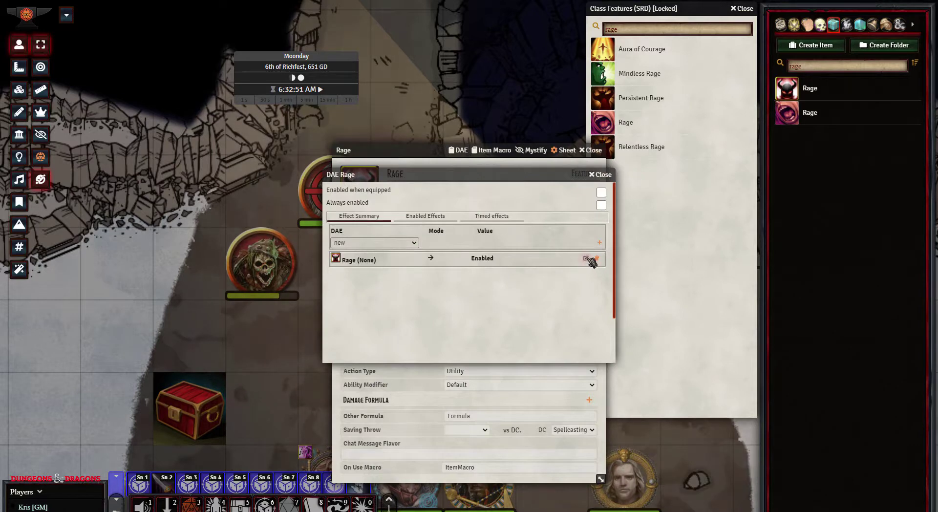
{"action": "left_click", "coordinate": [586, 258]}
{"action": "left_click", "coordinate": [601, 231]}
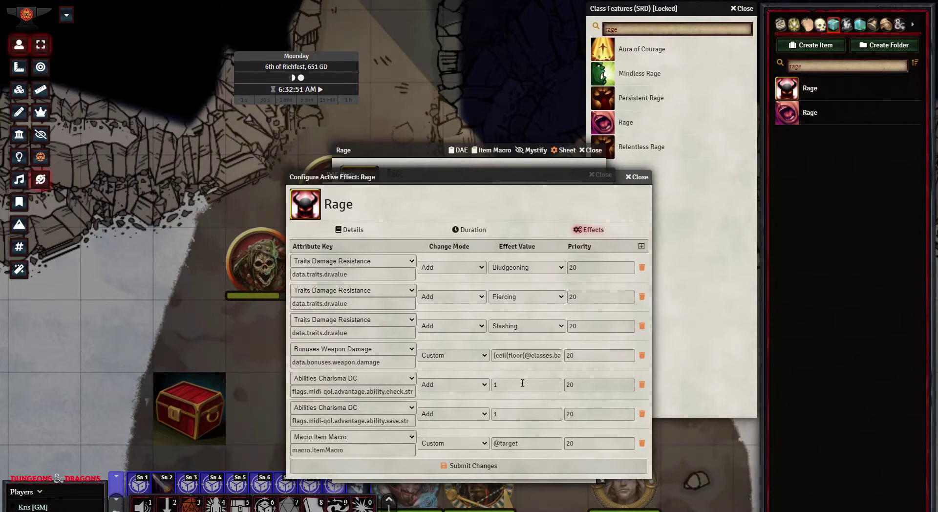
{"action": "left_click", "coordinate": [519, 470]}
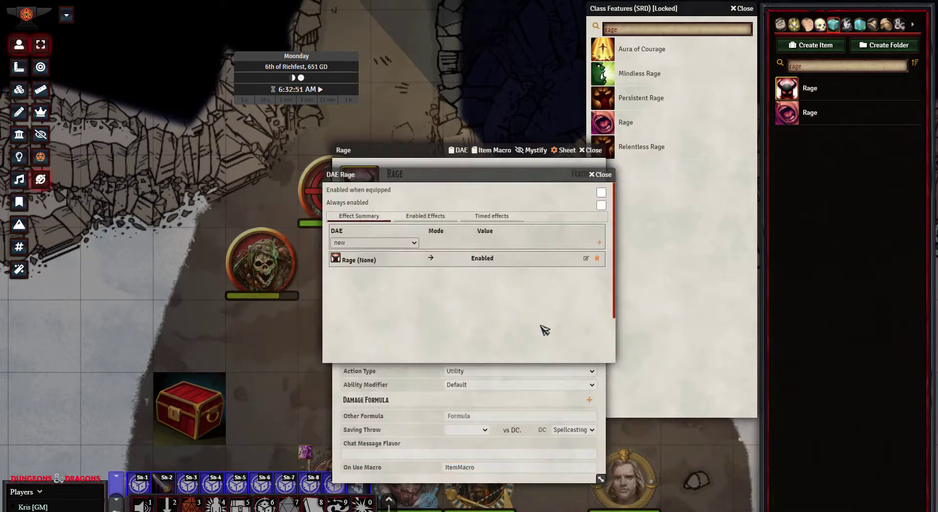
{"action": "left_click", "coordinate": [602, 174]}
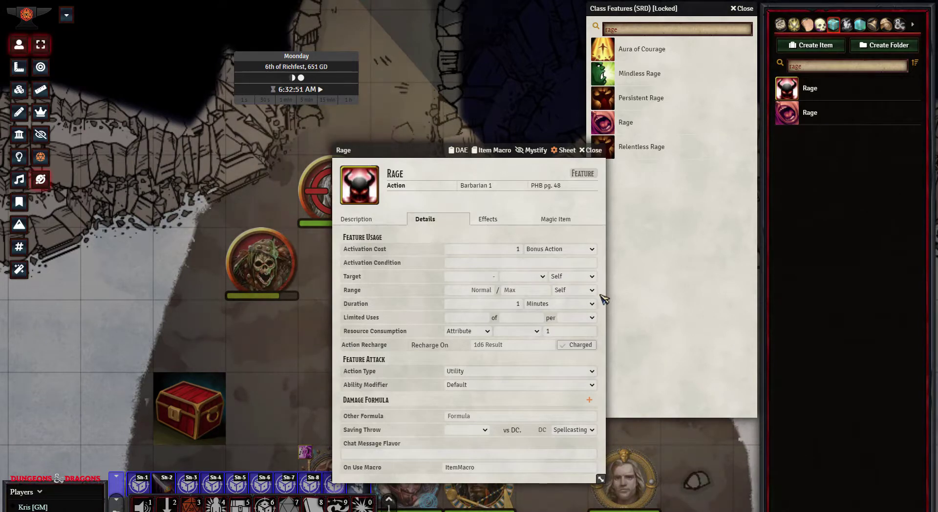
Check the resource consumption choices available in the customised Rage item's details.
{"action": "left_click", "coordinate": [518, 334]}
{"action": "left_click", "coordinate": [518, 333]}
{"action": "left_click", "coordinate": [592, 150]}
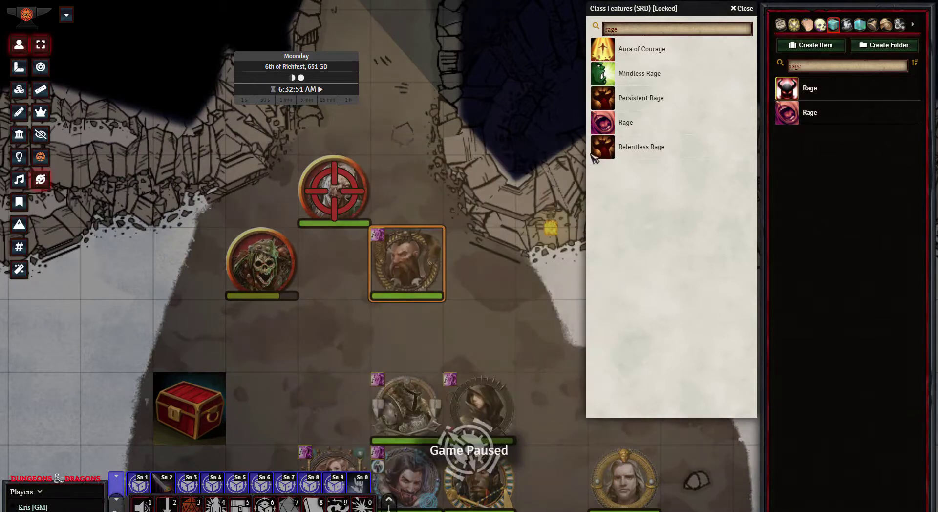
Set the resource consumption of the dwarf barbarian's own Rage feature to the attribute resources.primary.value.
{"action": "double_click", "coordinate": [426, 255]}
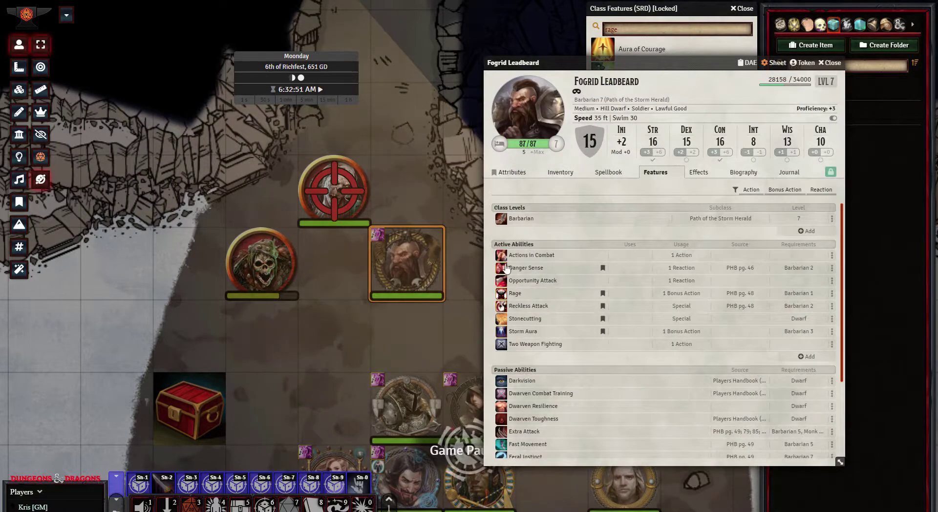
{"action": "left_click", "coordinate": [832, 293]}
{"action": "left_click", "coordinate": [805, 312]}
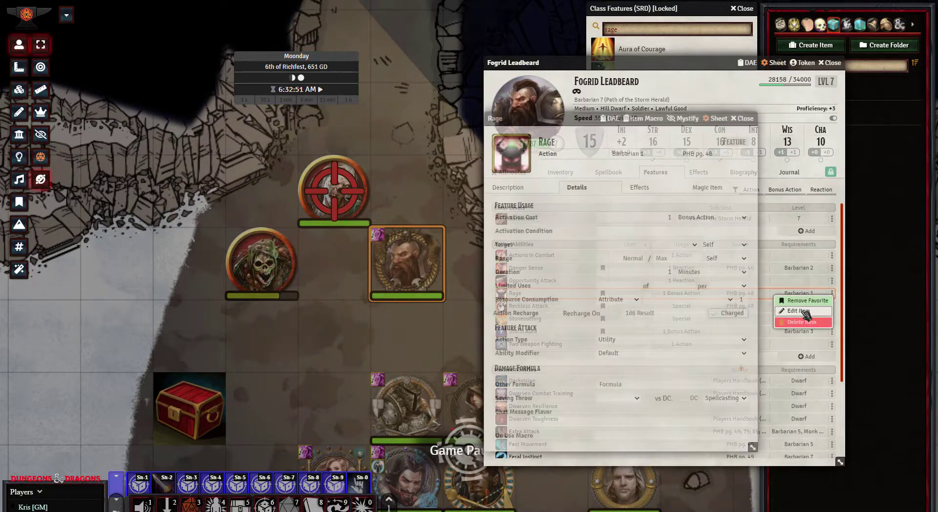
{"action": "left_click", "coordinate": [694, 300]}
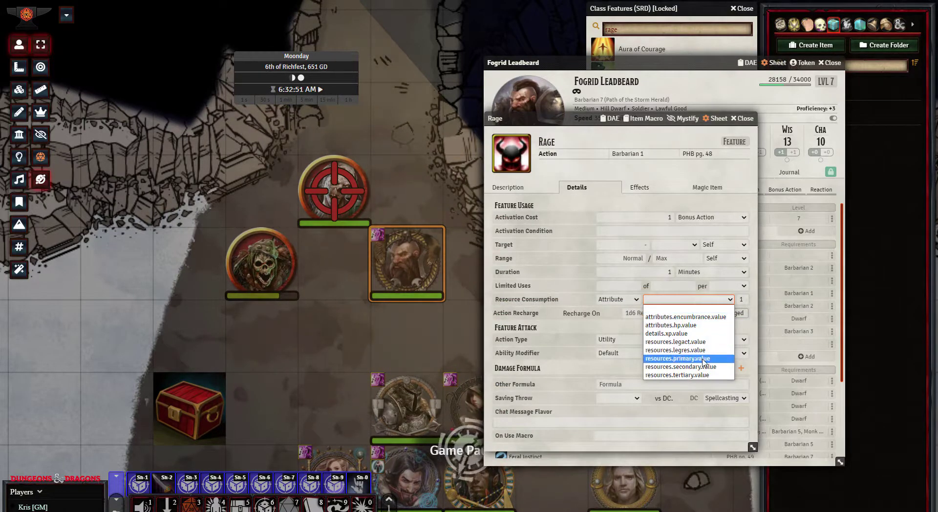
{"action": "left_click", "coordinate": [679, 358]}
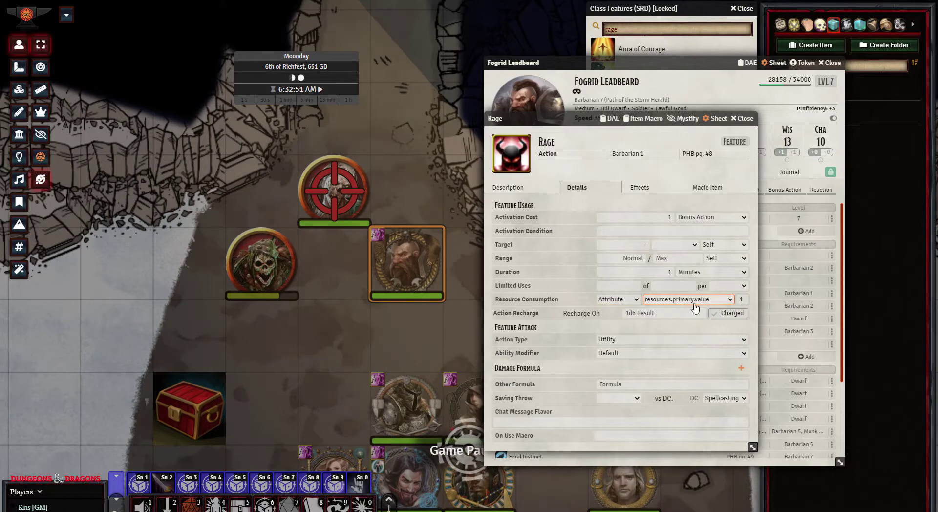
Compare the Rage feature's consumption setting with the primary resource on the barbarian's attributes.
{"action": "left_click_drag", "start_coordinate": [525, 132], "coordinate": [263, 140]}
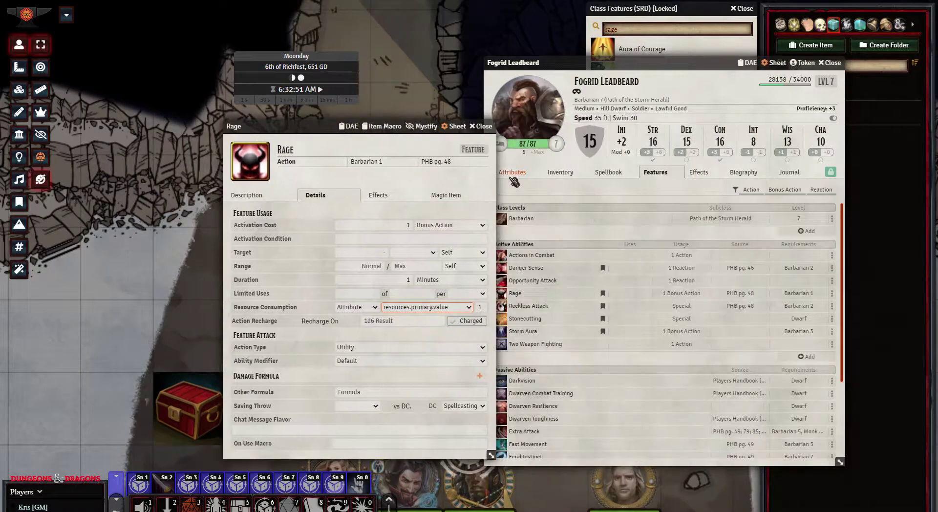
{"action": "left_click", "coordinate": [512, 172]}
{"action": "left_click", "coordinate": [312, 232]}
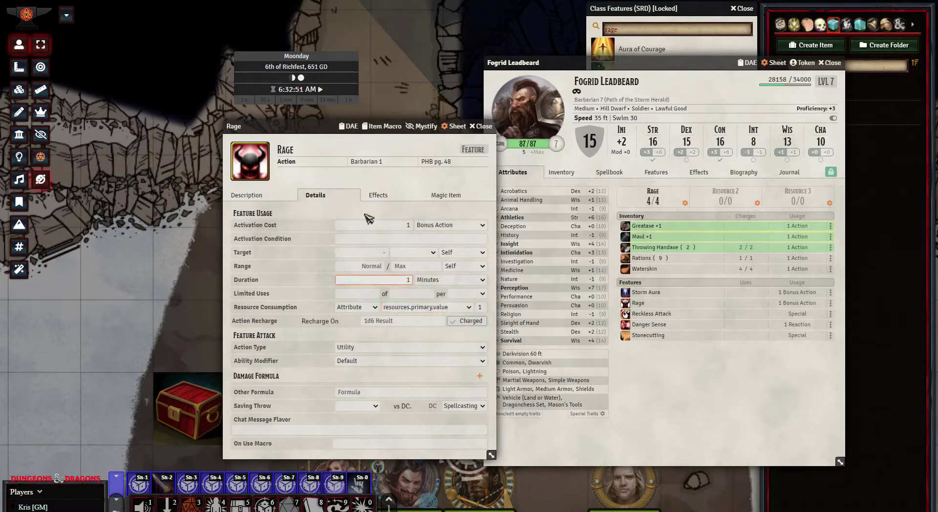
{"action": "left_click_drag", "start_coordinate": [321, 129], "coordinate": [575, 138]}
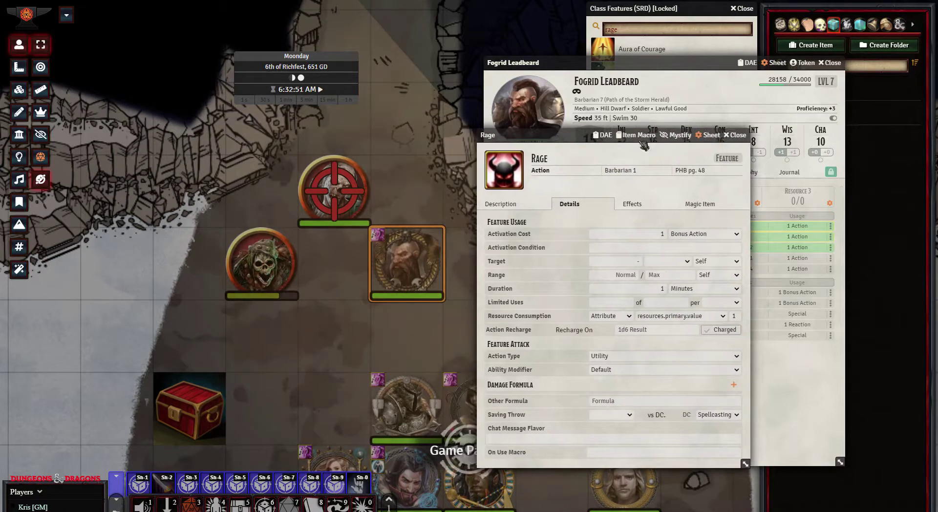
{"action": "left_click", "coordinate": [741, 136]}
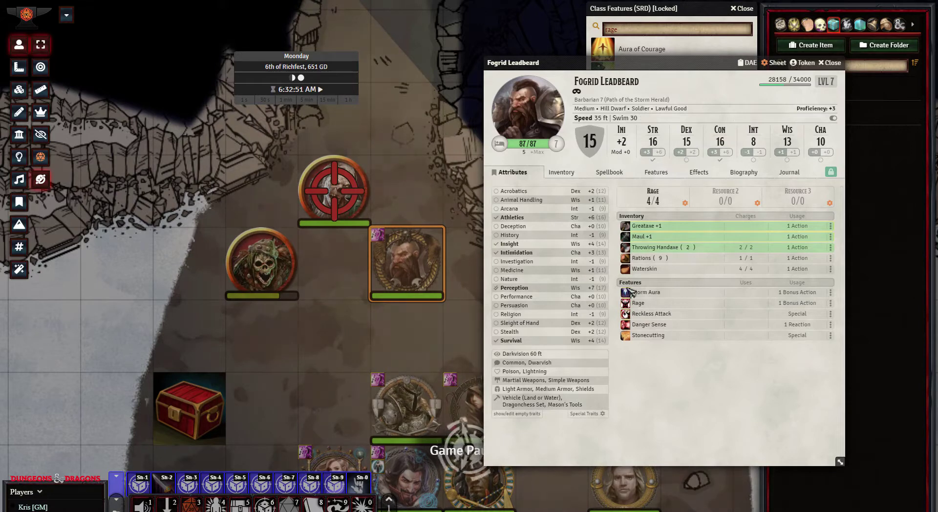
Use the barbarian's Rage ability with resource consumption enabled.
{"action": "left_click", "coordinate": [626, 304]}
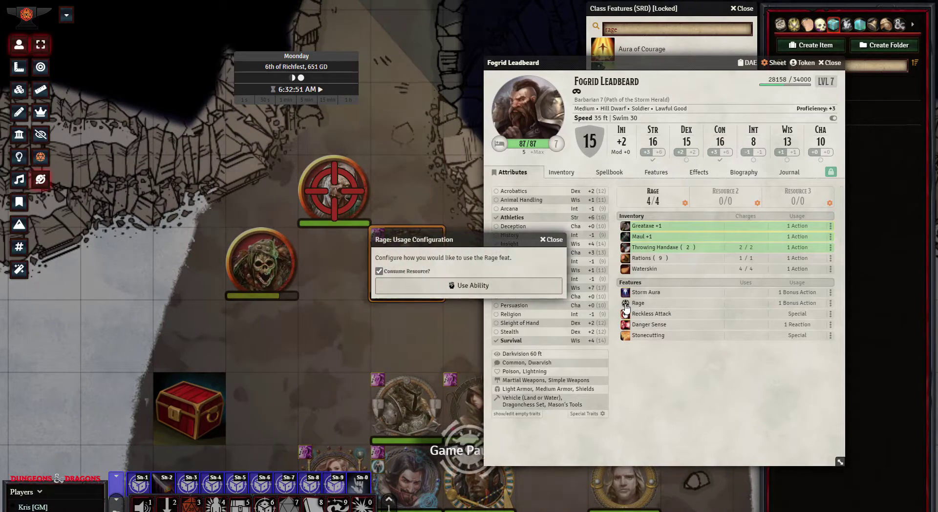
{"action": "left_click", "coordinate": [458, 285]}
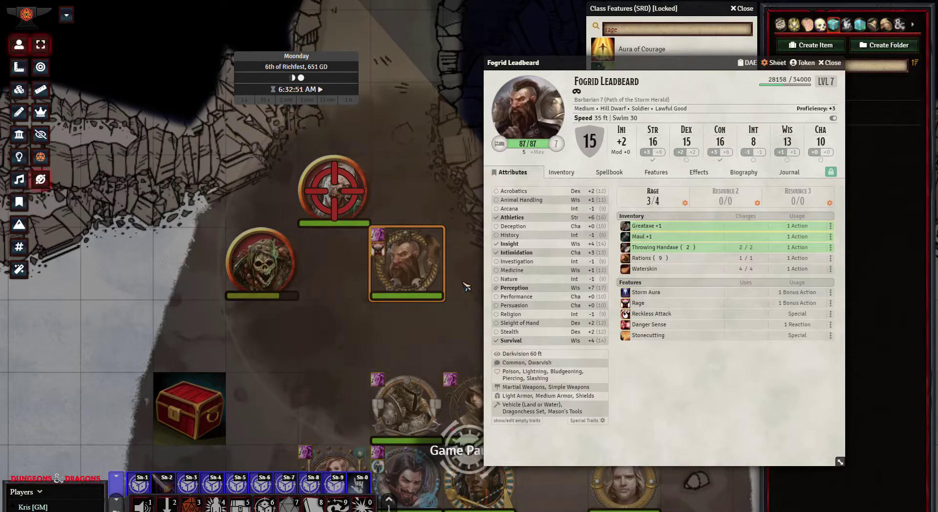
Examine the changes of the Rage effect applied to the barbarian in the character's DAE effect list.
{"action": "left_click", "coordinate": [748, 63]}
{"action": "left_click_drag", "start_coordinate": [540, 181], "coordinate": [702, 168]}
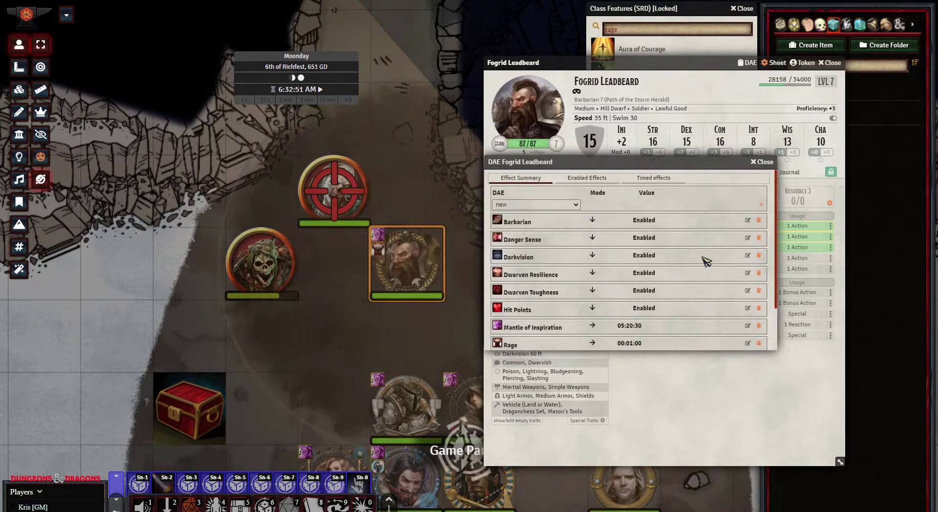
{"action": "scroll", "coordinate": [650, 274], "scroll_direction": "down", "scroll_amount": 2}
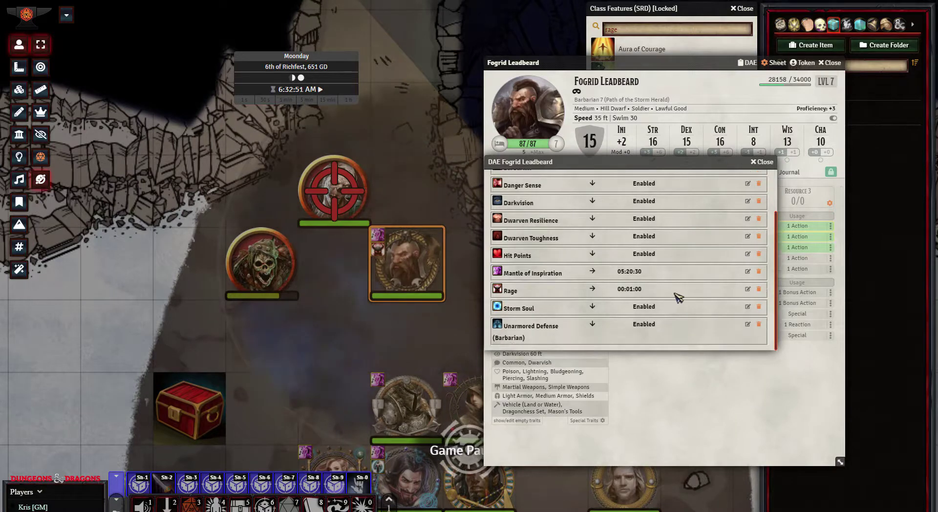
{"action": "left_click", "coordinate": [748, 289]}
{"action": "left_click", "coordinate": [593, 247]}
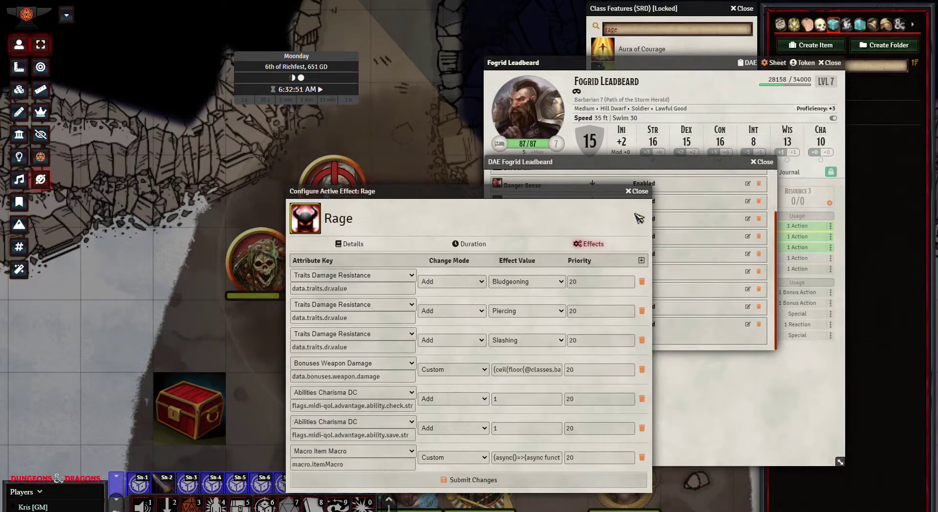
{"action": "left_click", "coordinate": [637, 191]}
{"action": "left_click", "coordinate": [762, 162]}
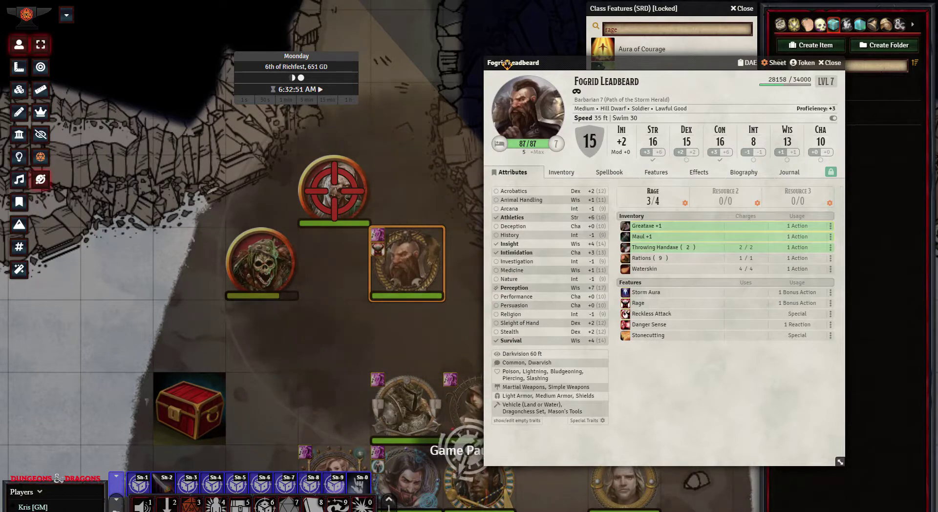
Clear the whole chat log, keeping the barbarian's character sheet open beside it.
{"action": "left_click_drag", "start_coordinate": [622, 60], "coordinate": [539, 67]}
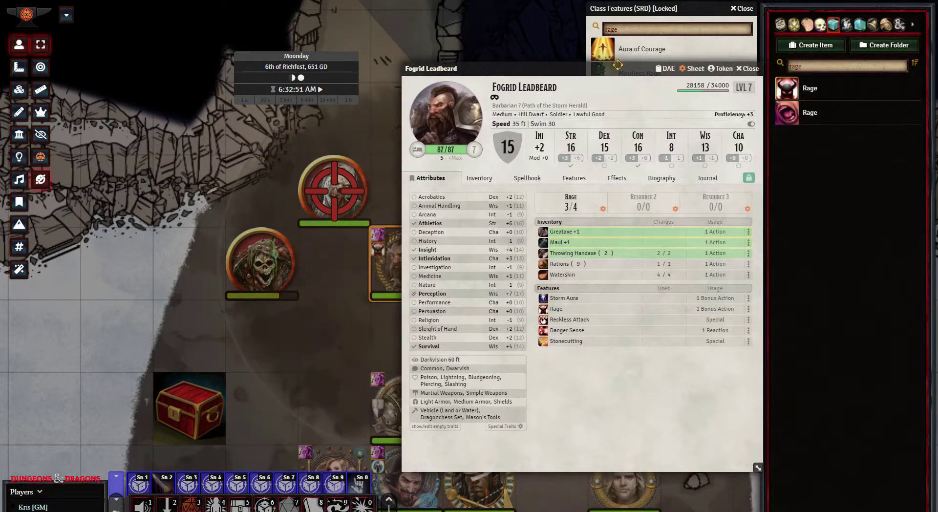
{"action": "left_click", "coordinate": [781, 24]}
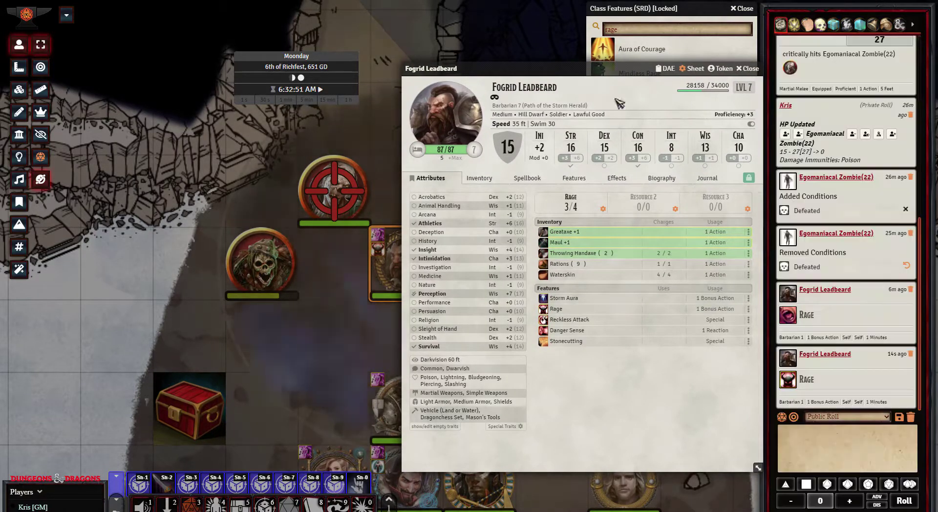
{"action": "left_click", "coordinate": [910, 417]}
{"action": "left_click", "coordinate": [660, 507]}
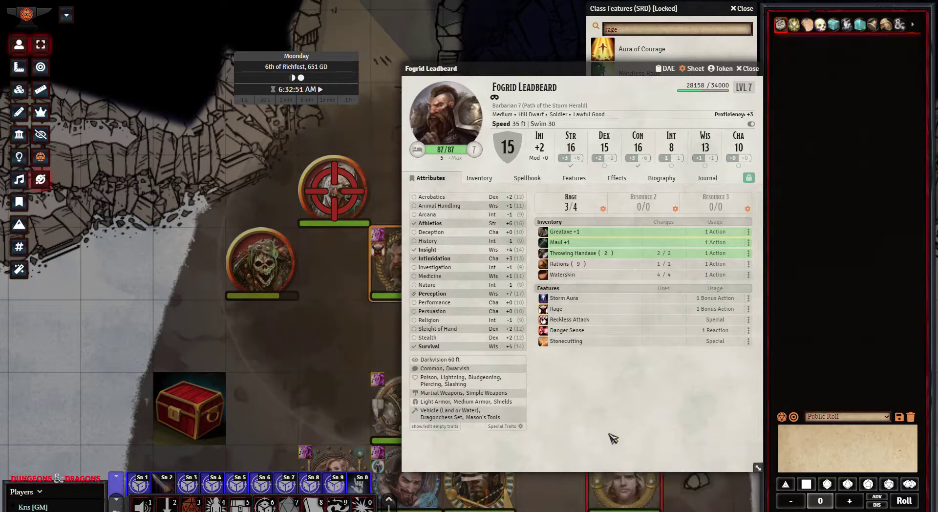
Roll a fast attack and damage with the barbarian's Greataxe +1 against the targeted zombie.
{"action": "left_click", "coordinate": [544, 232]}
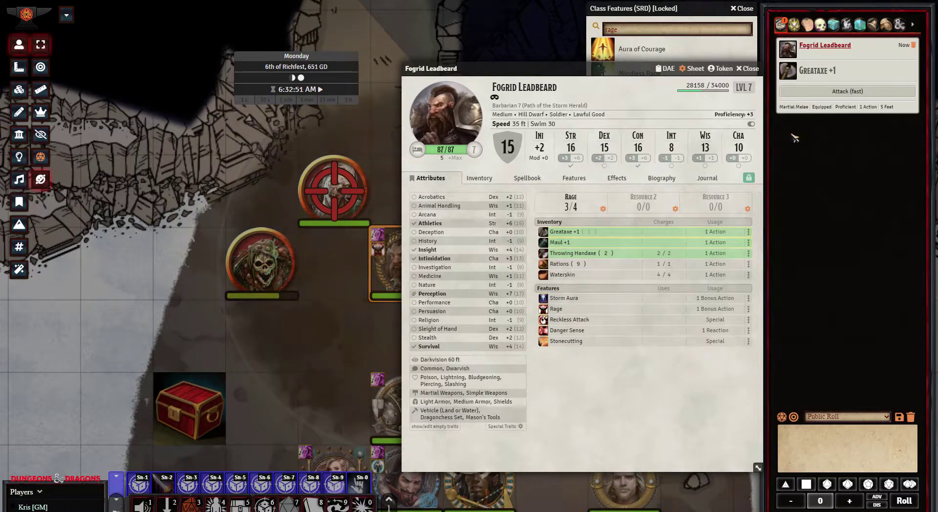
{"action": "left_click", "coordinate": [848, 91]}
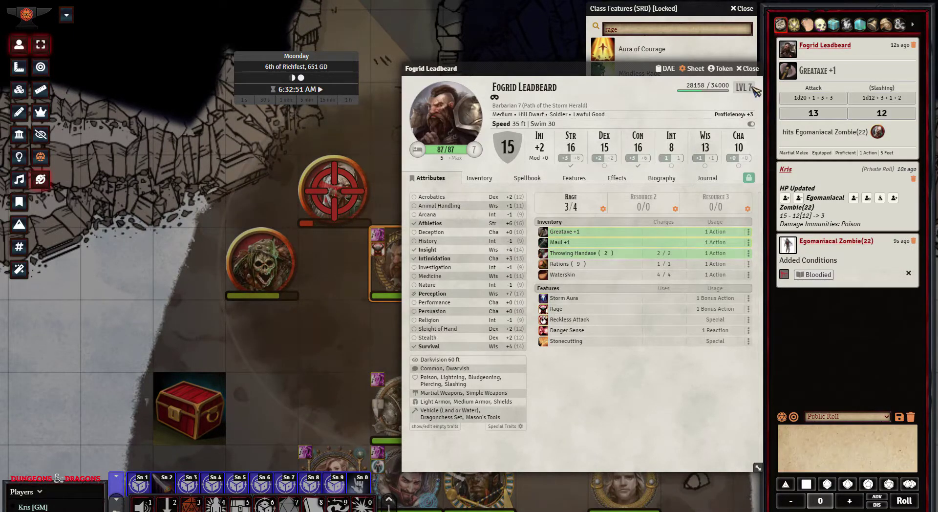
Set the character's Barbarian class levels to 12.
{"action": "left_click", "coordinate": [574, 181]}
{"action": "left_click", "coordinate": [750, 225]}
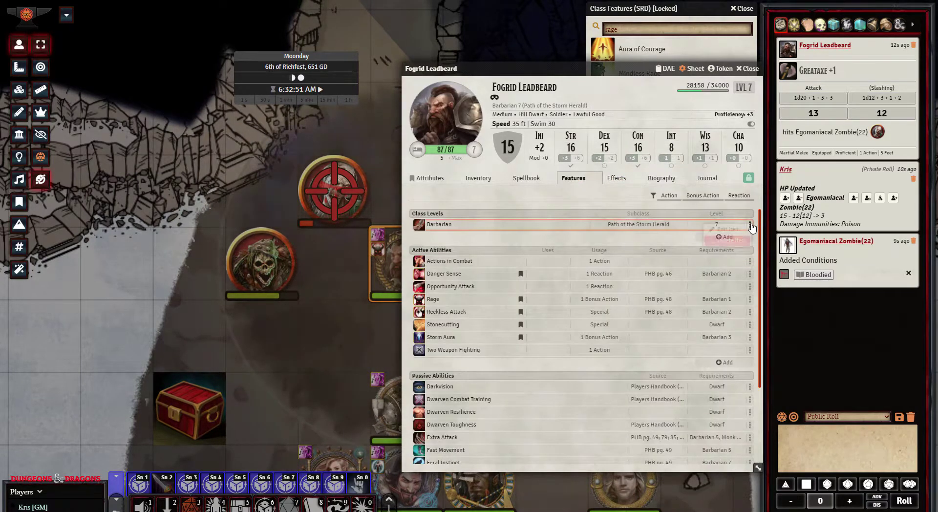
{"action": "left_click", "coordinate": [727, 228]}
{"action": "left_click", "coordinate": [550, 180]}
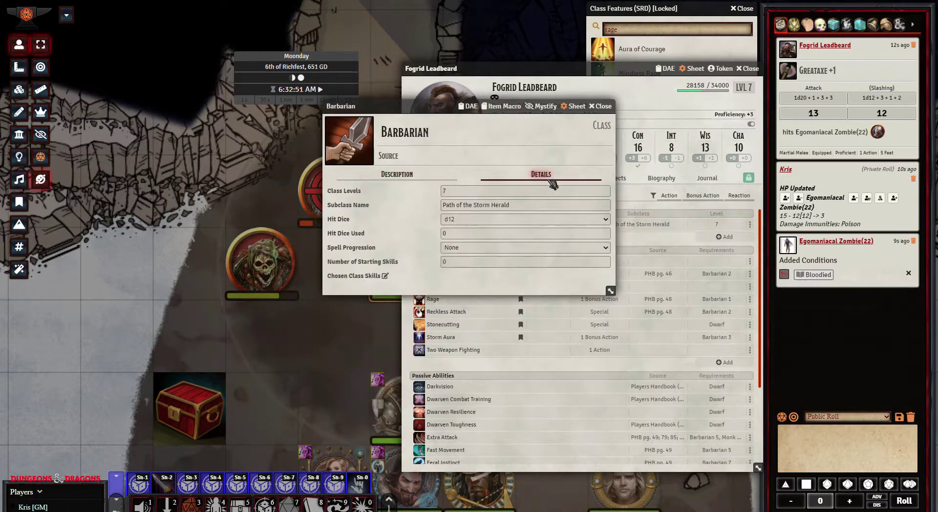
{"action": "left_click", "coordinate": [496, 194]}
{"action": "type", "text": "12"}
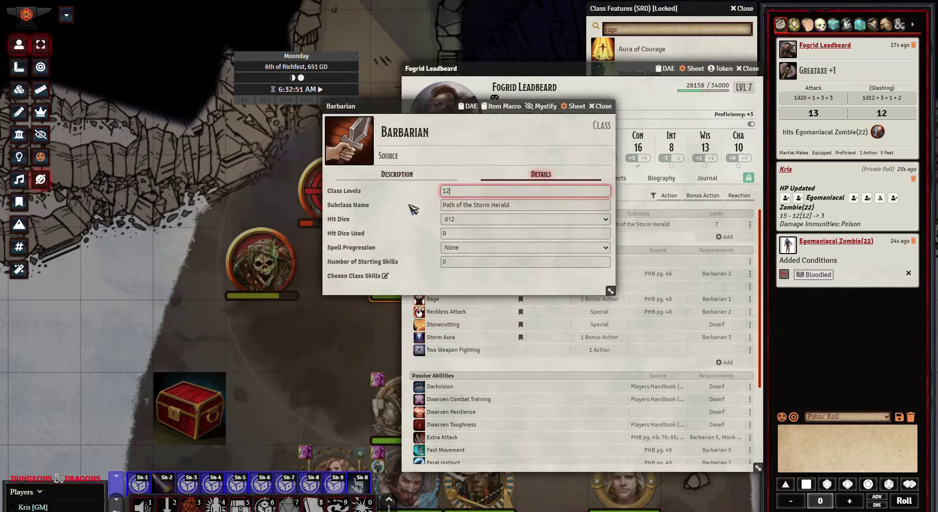
{"action": "key", "text": "Return"}
{"action": "left_click", "coordinate": [601, 107]}
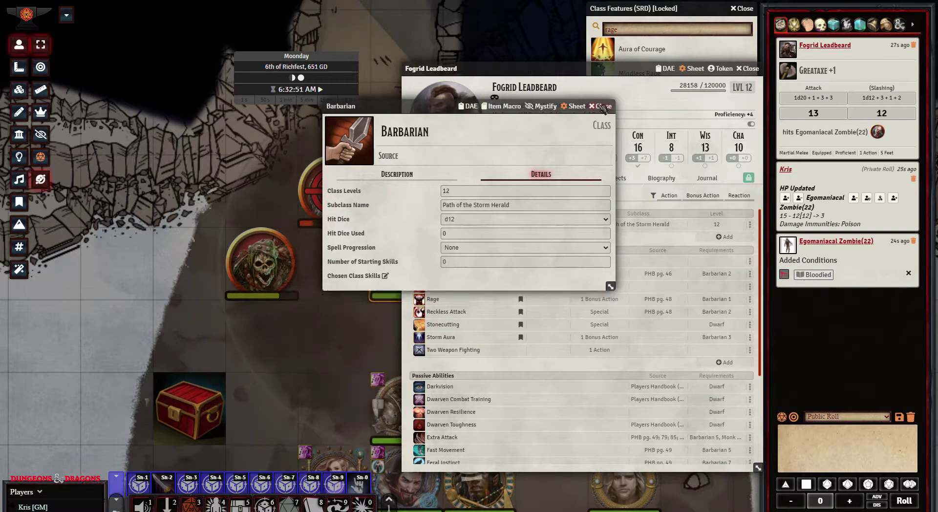
Attack the targeted zombie twice with the Greataxe +1 using the raised barbarian level.
{"action": "left_click", "coordinate": [443, 180]}
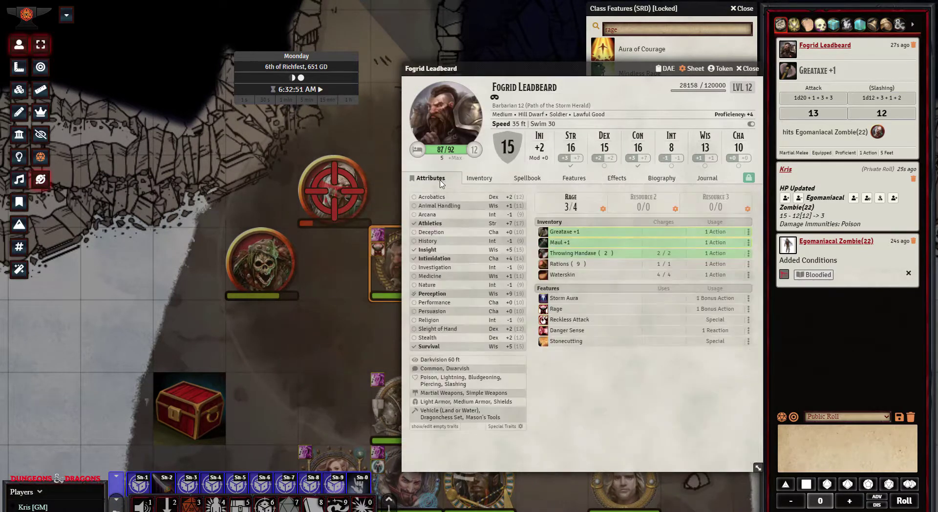
{"action": "left_click", "coordinate": [544, 232]}
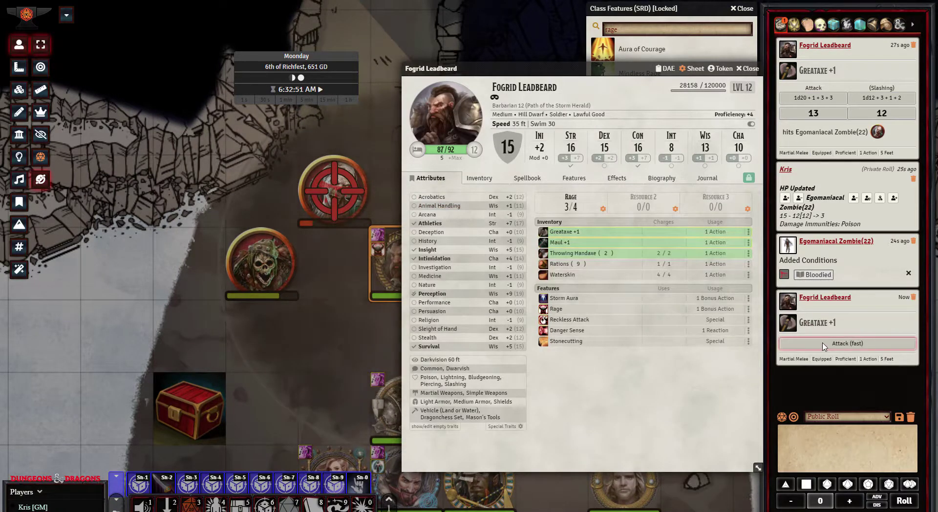
{"action": "left_click", "coordinate": [544, 233]}
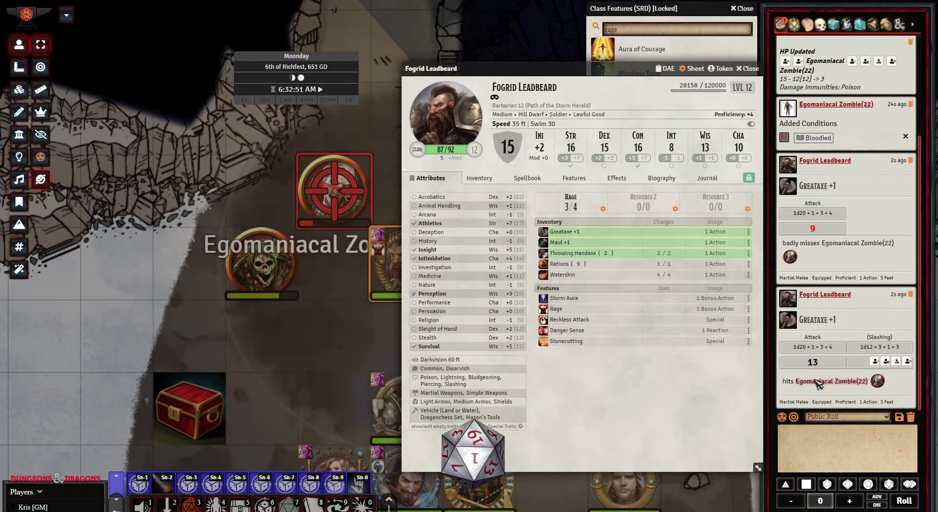